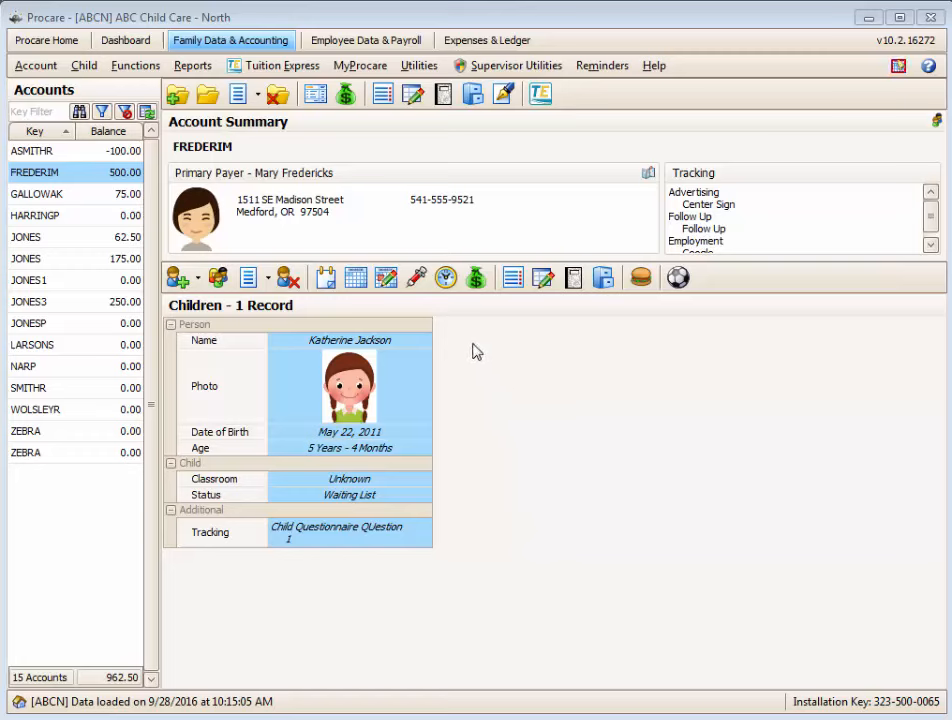
Open MyProcare Review & Import and try to import the new application submitted on 09/28/2016
click(362, 66)
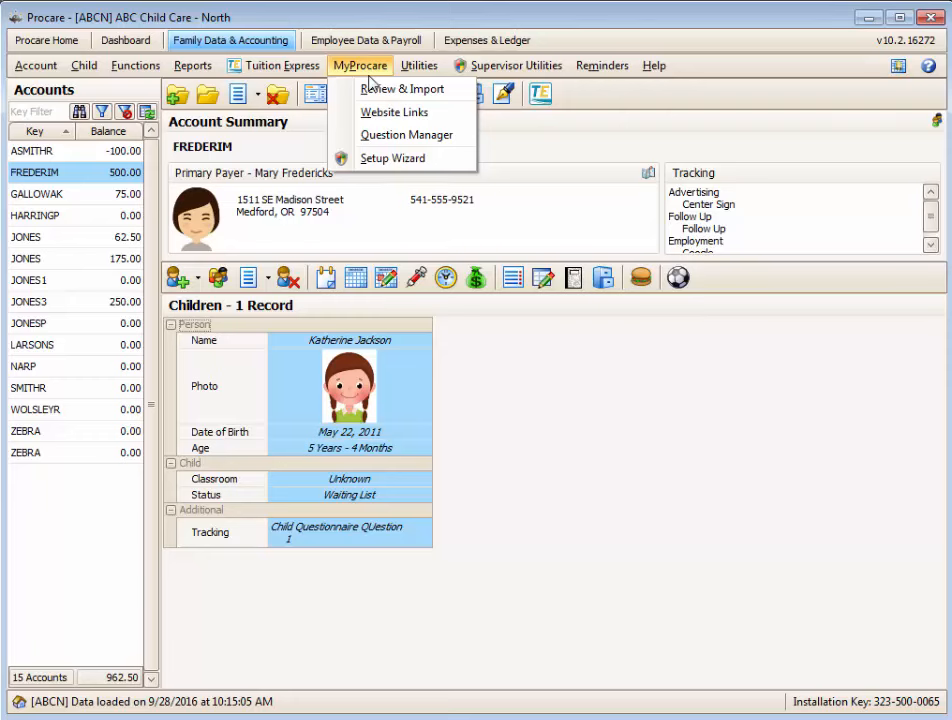
click(385, 90)
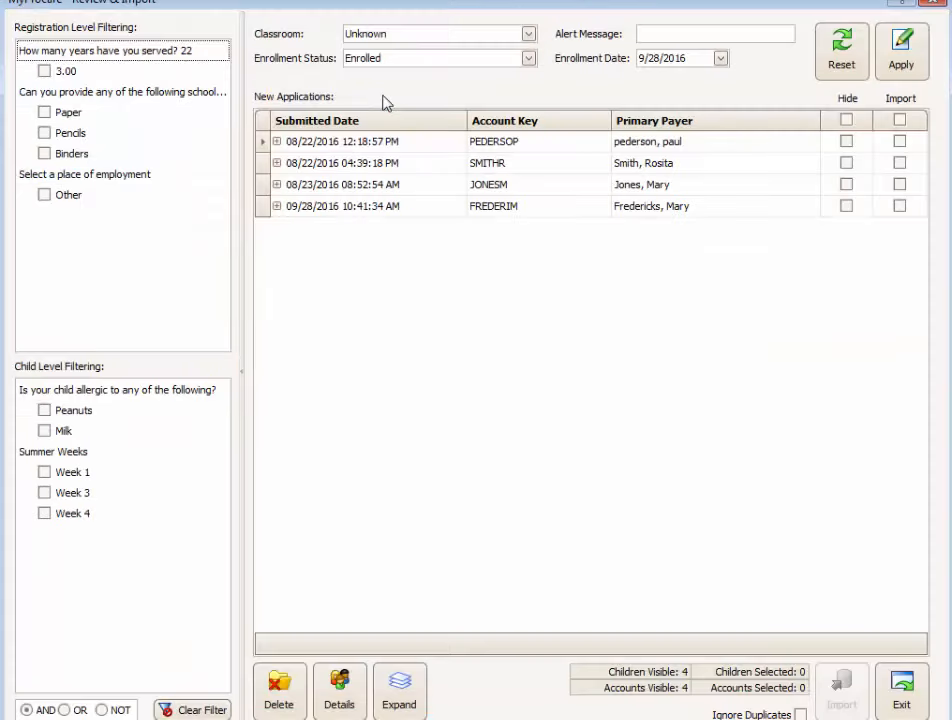
click(899, 206)
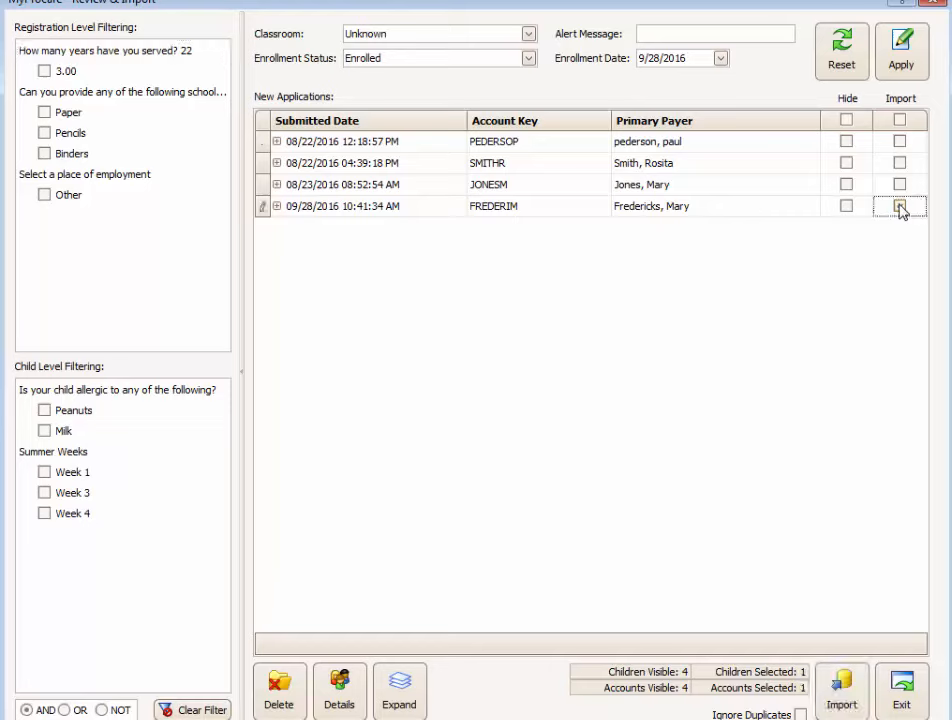
click(840, 688)
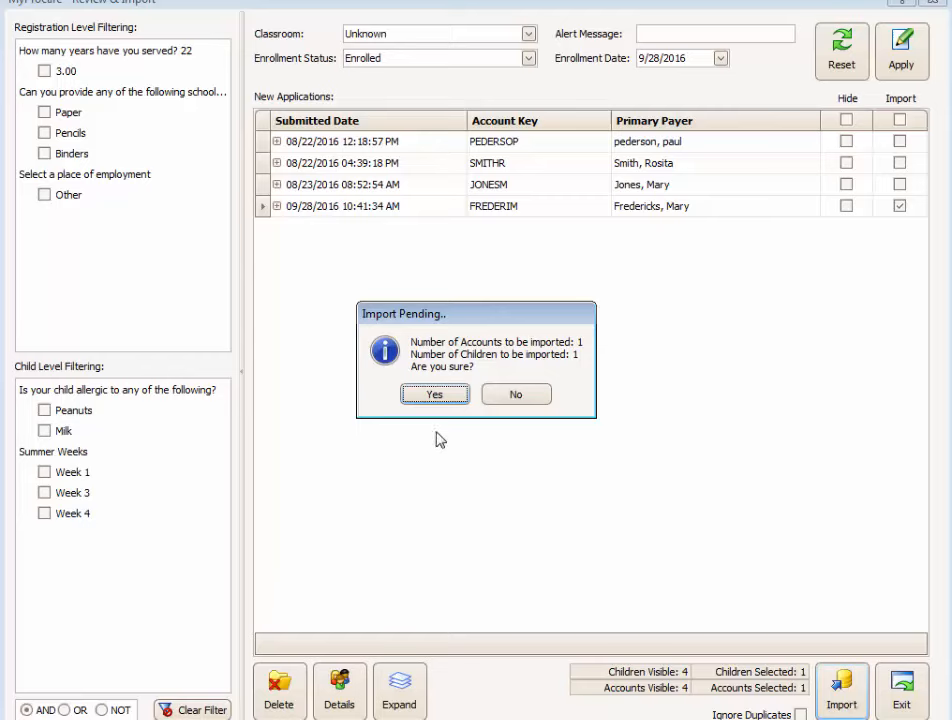
click(436, 396)
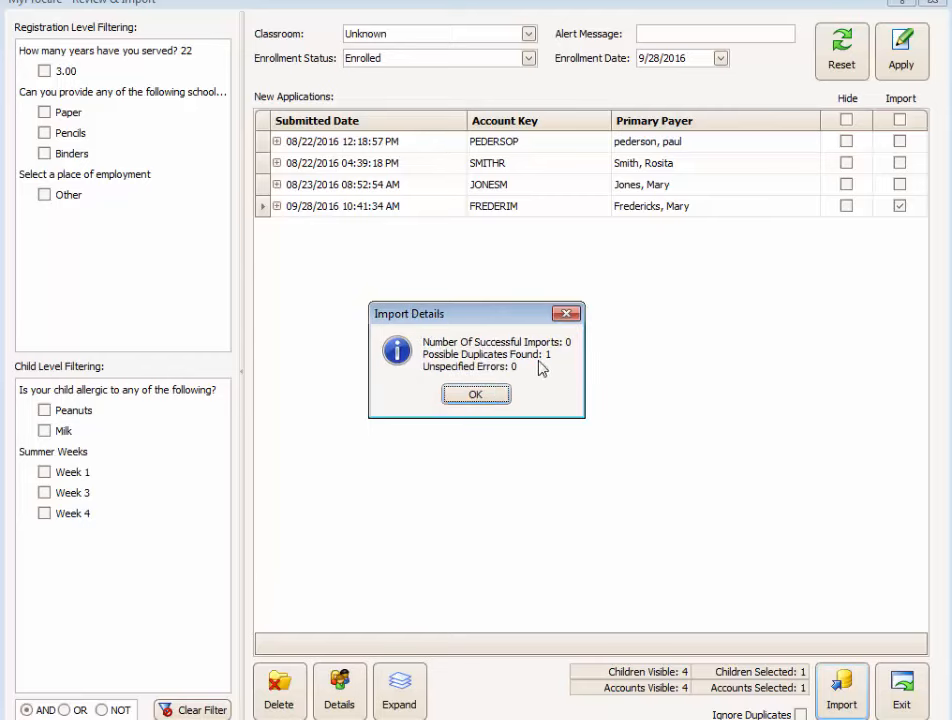
click(494, 395)
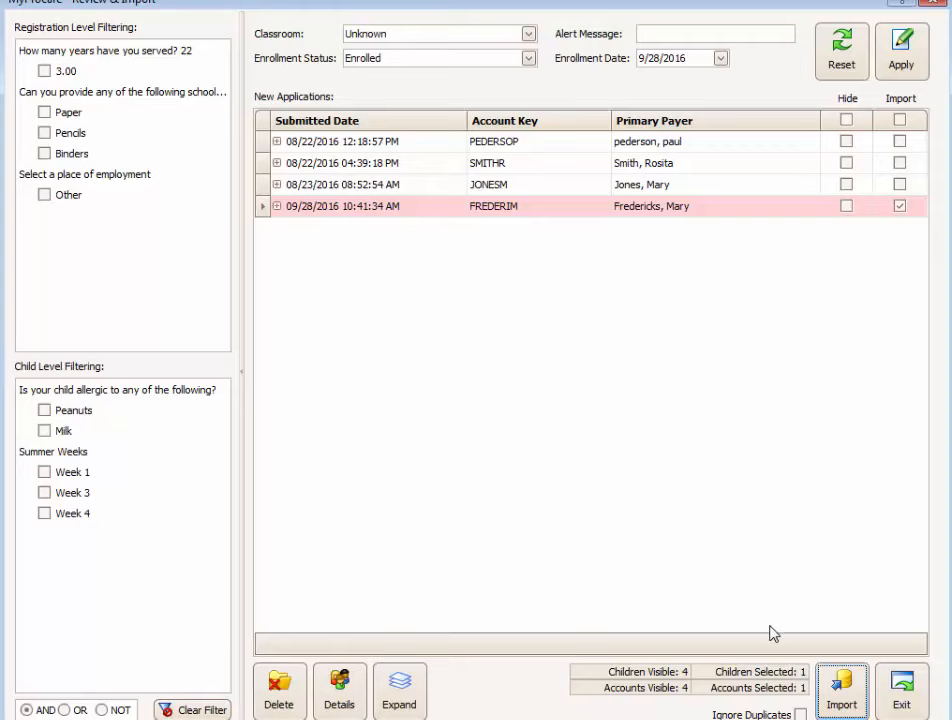
click(801, 715)
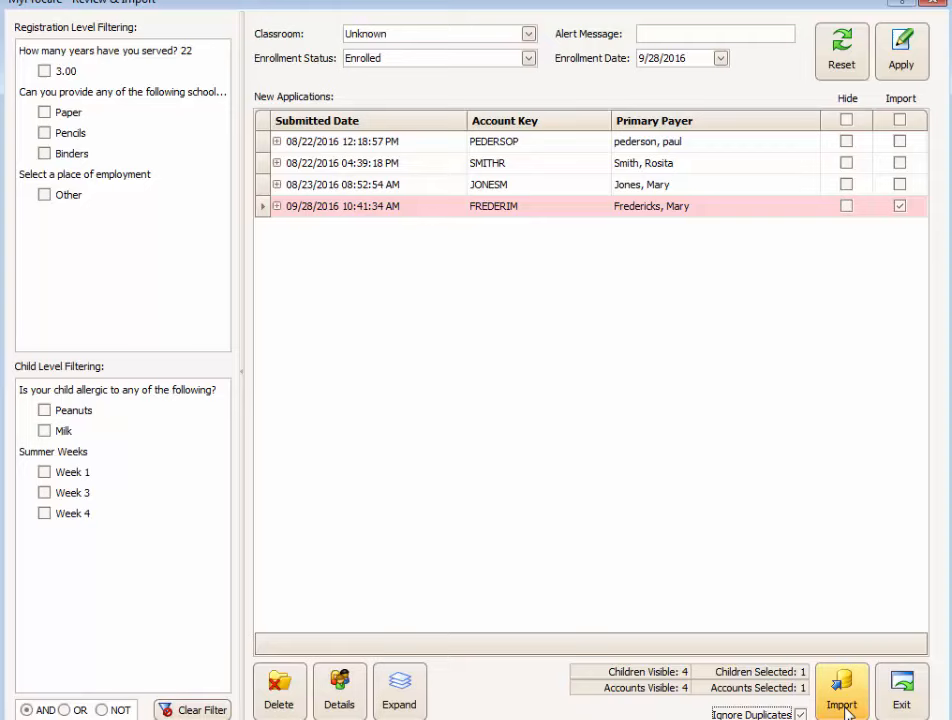
click(277, 206)
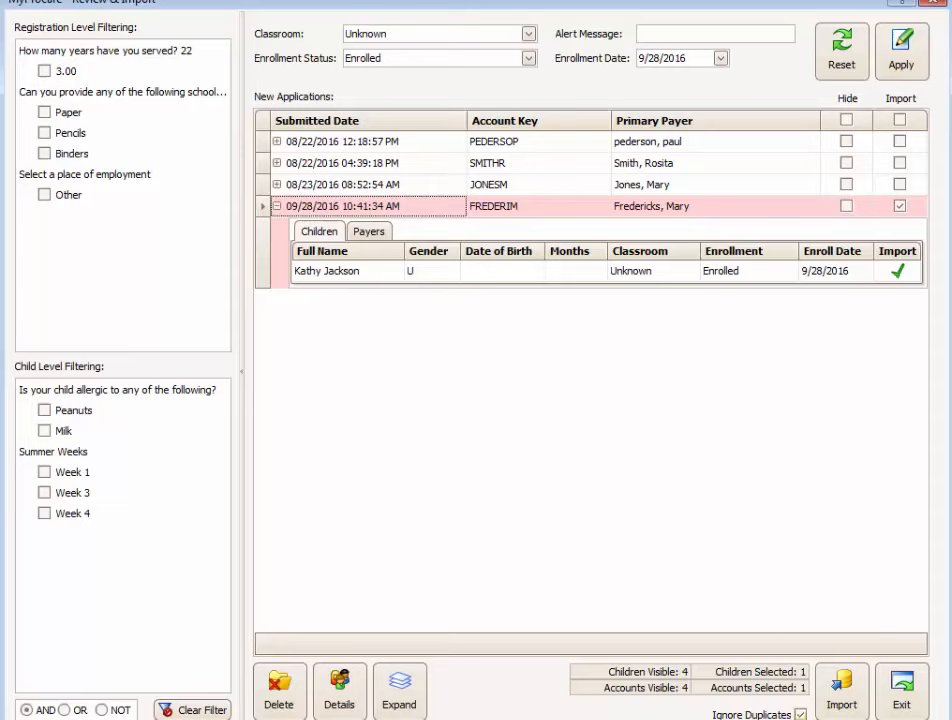
click(800, 714)
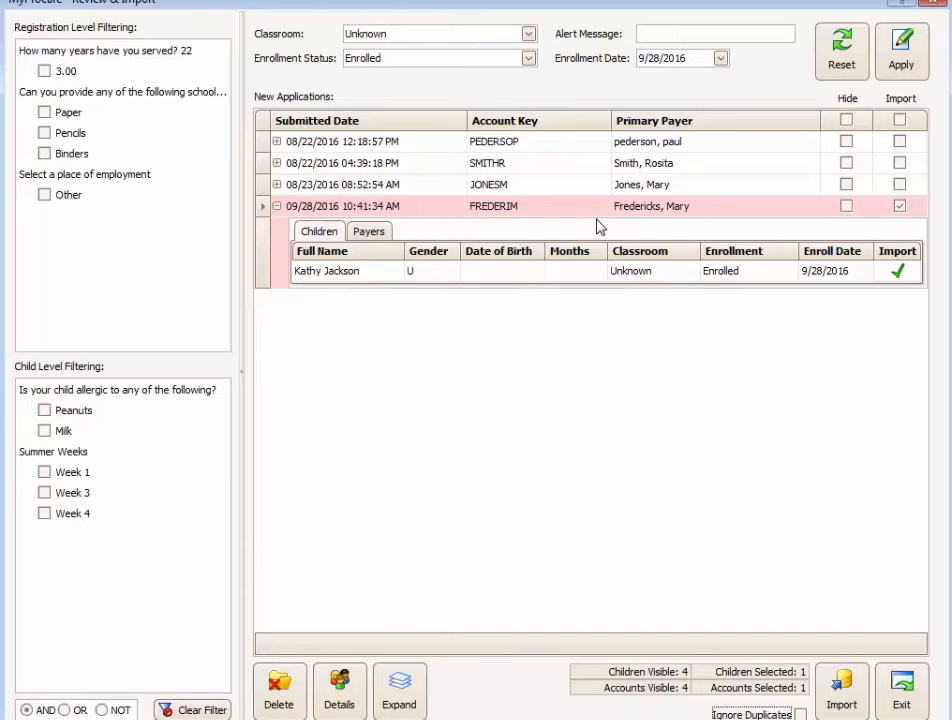
Open the registration details of the 09/28/2016 application and find possible duplicate persons for the flagged payer, checking the match's addresses
double_click(398, 212)
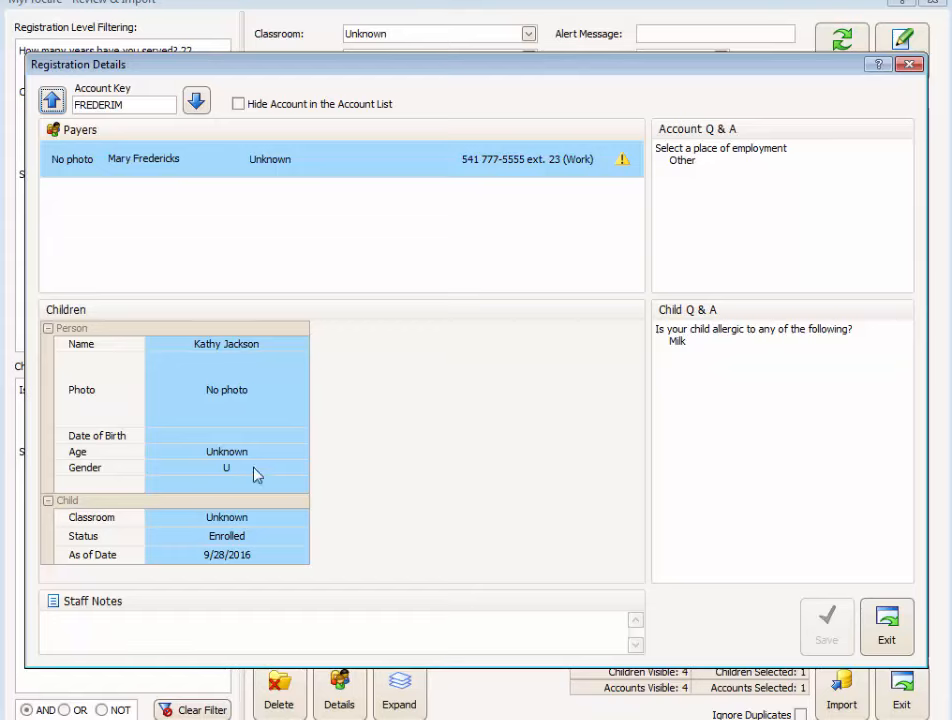
click(621, 164)
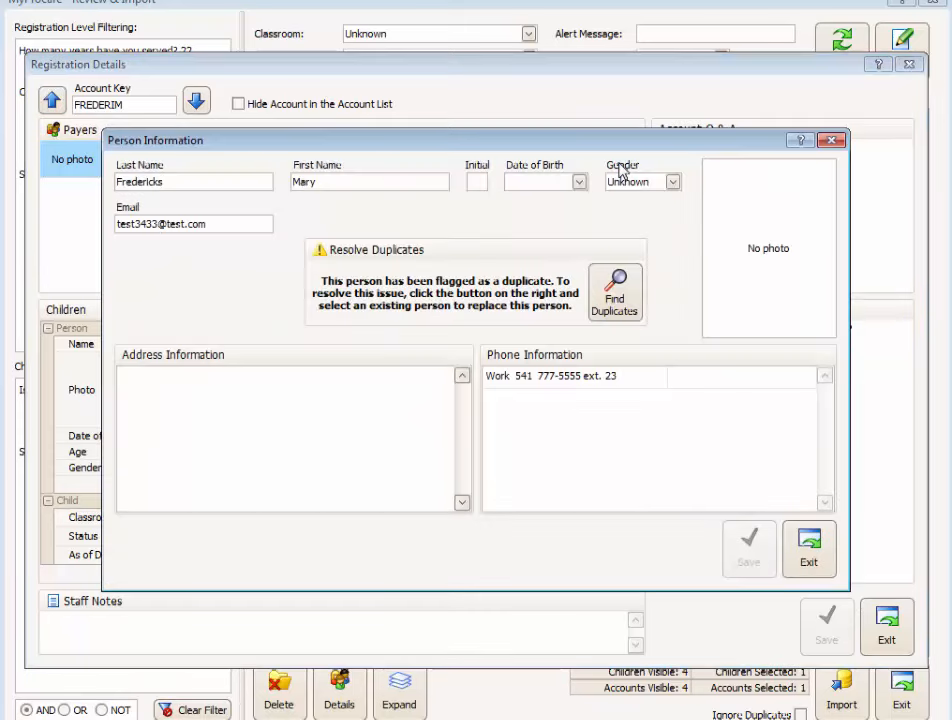
click(609, 298)
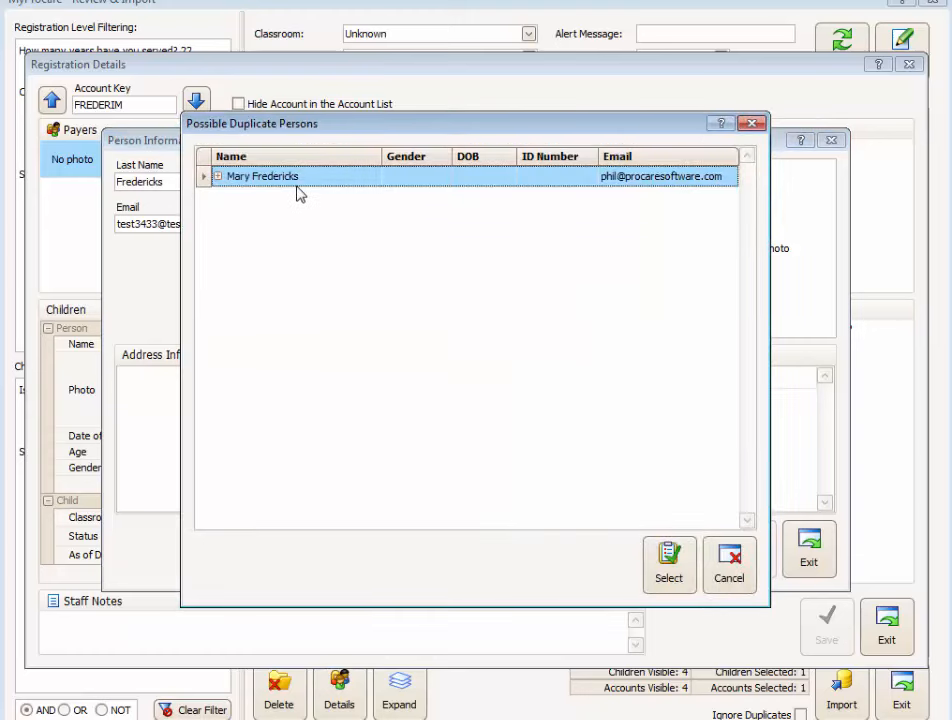
click(217, 176)
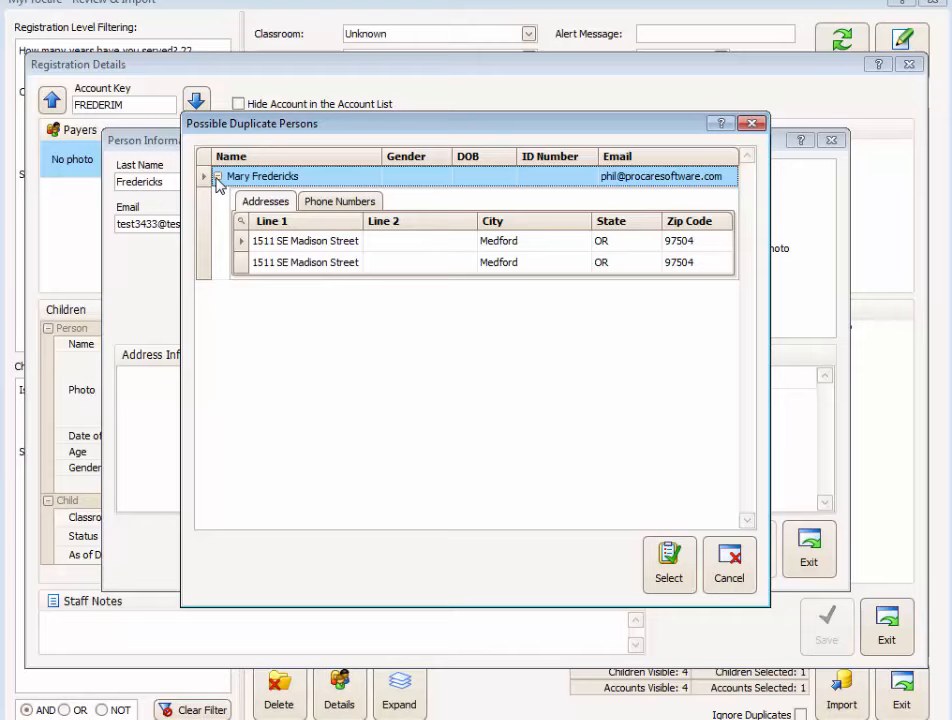
click(217, 176)
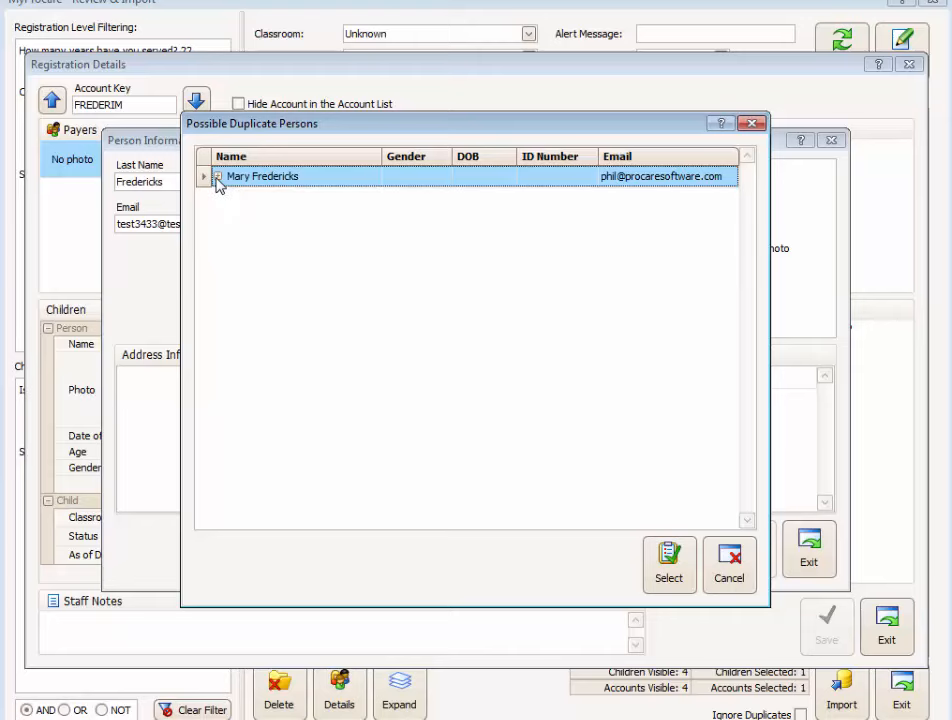
Replace the flagged payer with the existing person using the merge option, save, and close the registration details
click(668, 566)
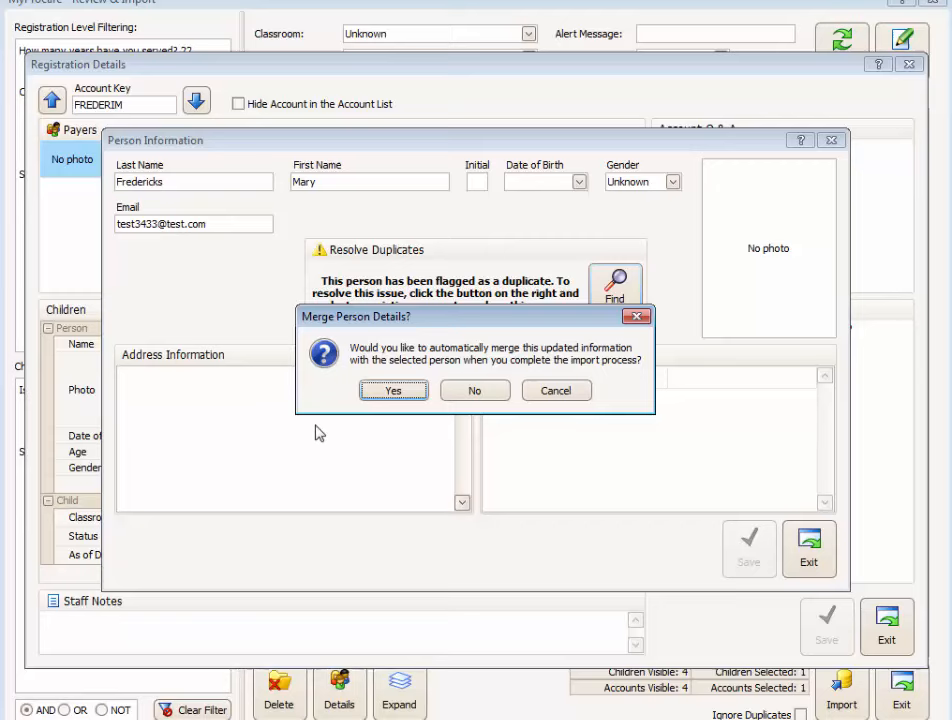
click(378, 392)
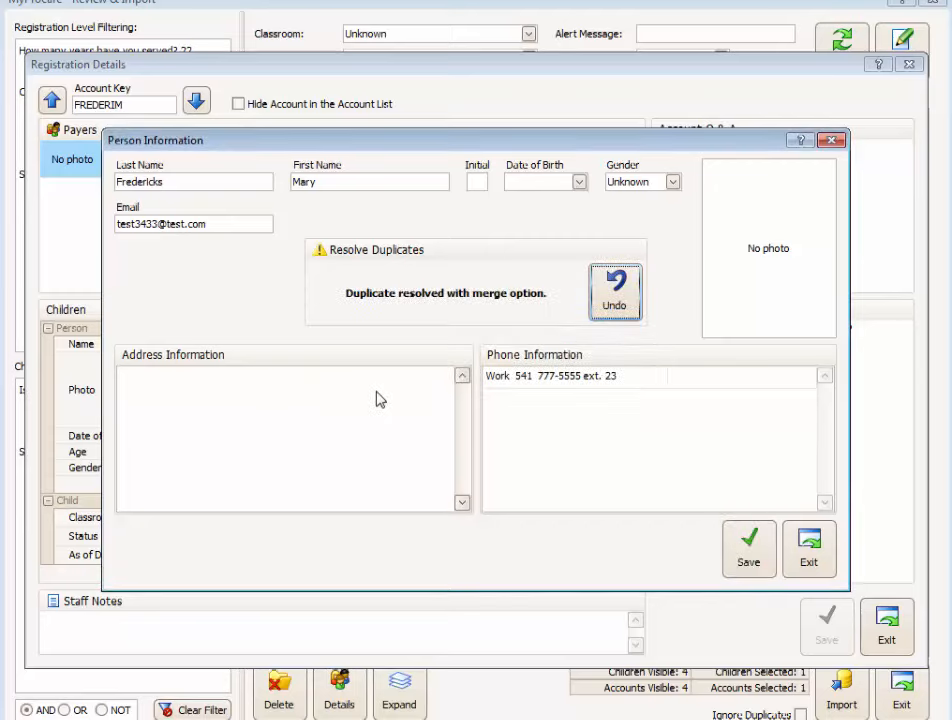
click(738, 553)
click(829, 557)
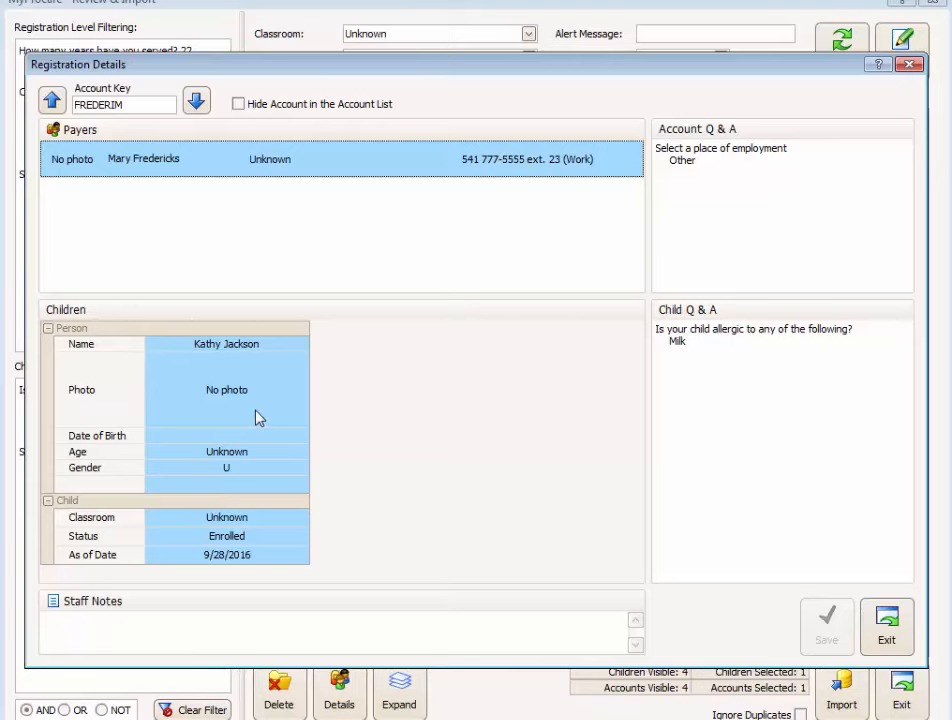
click(882, 625)
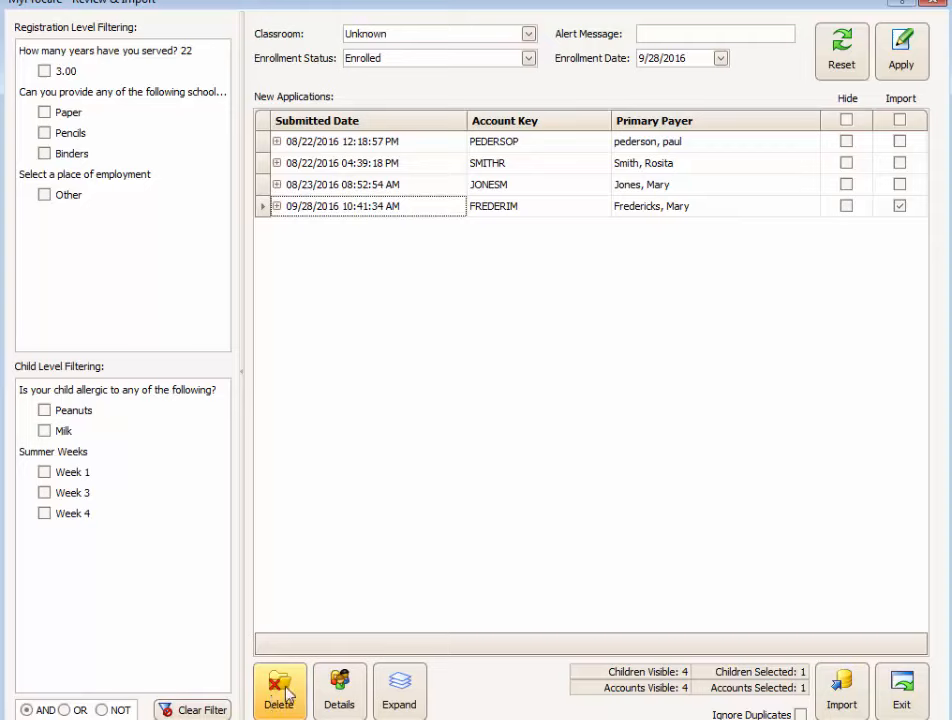
Import the 09/28/2016 application with its resolved payer and return to the account list
click(840, 686)
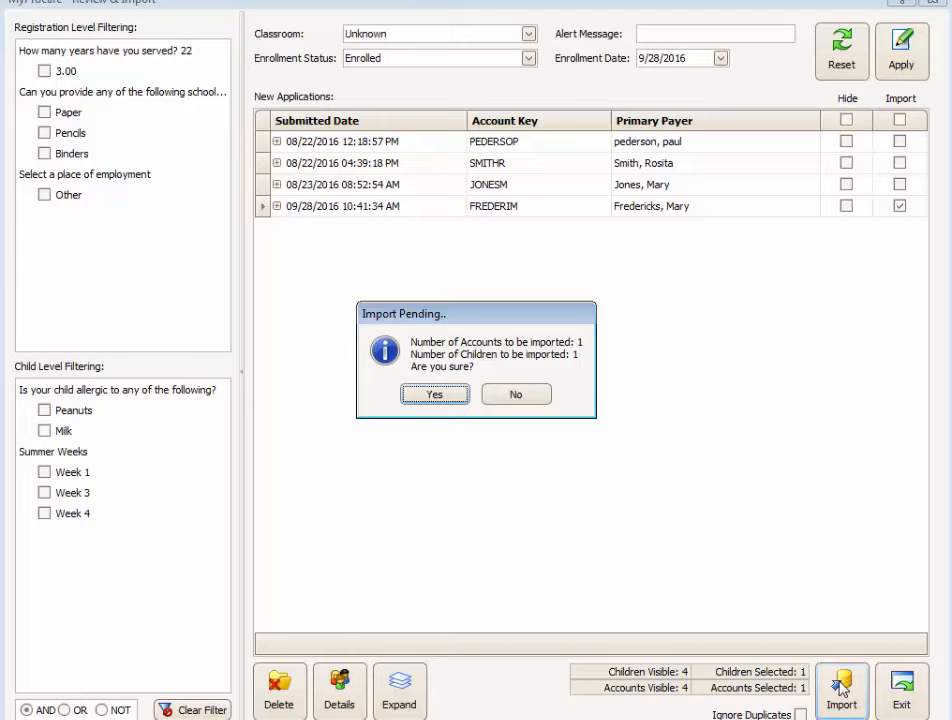
click(456, 397)
click(455, 396)
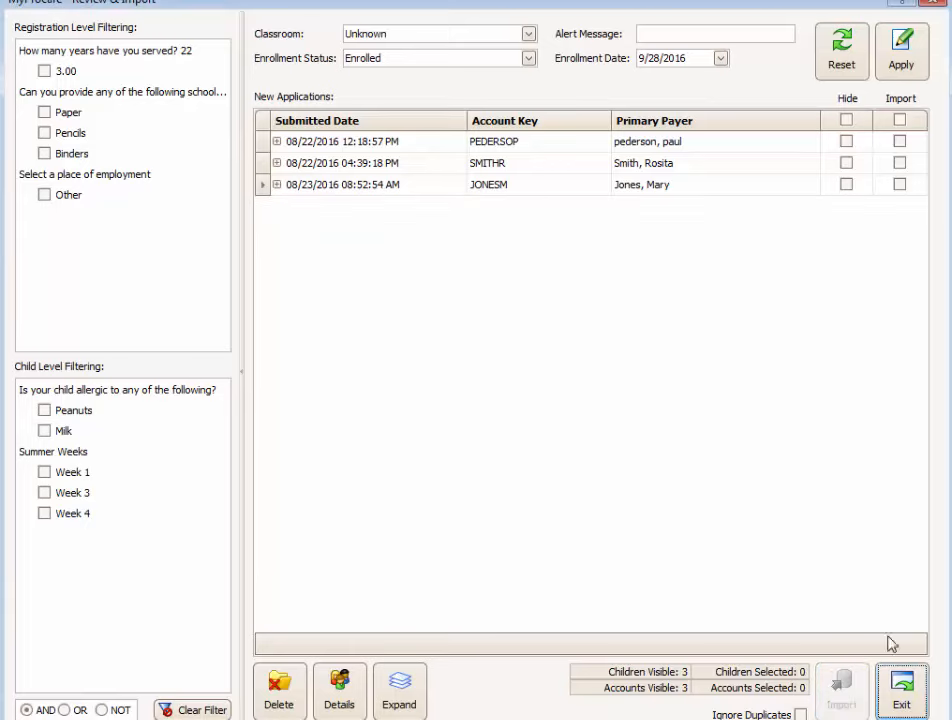
click(901, 688)
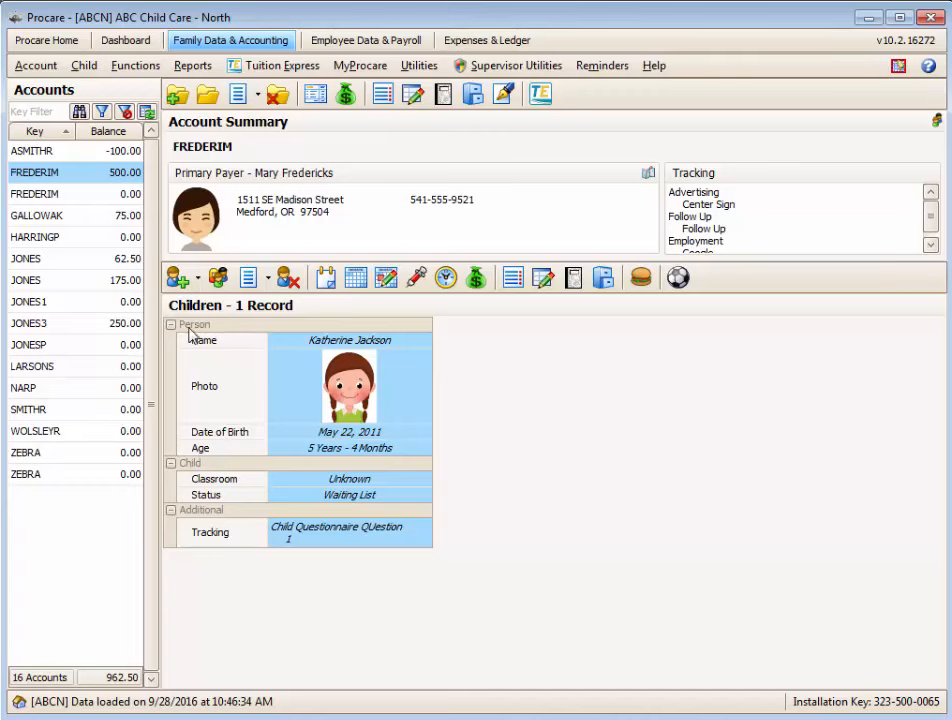
Compare the newly imported account with the existing account that has the same key
click(79, 197)
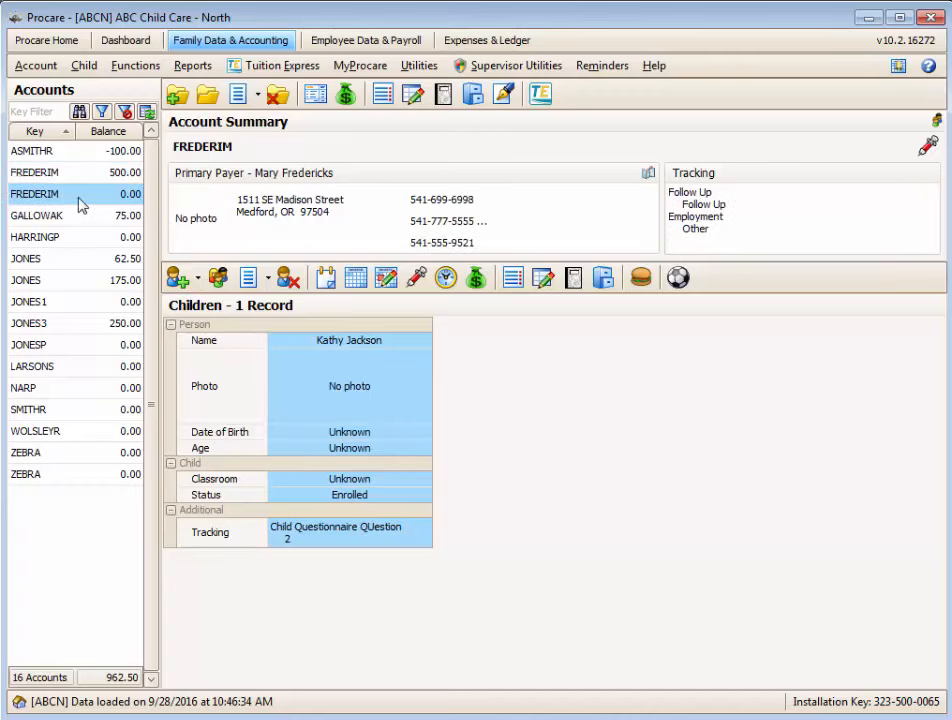
click(79, 176)
click(80, 195)
click(79, 174)
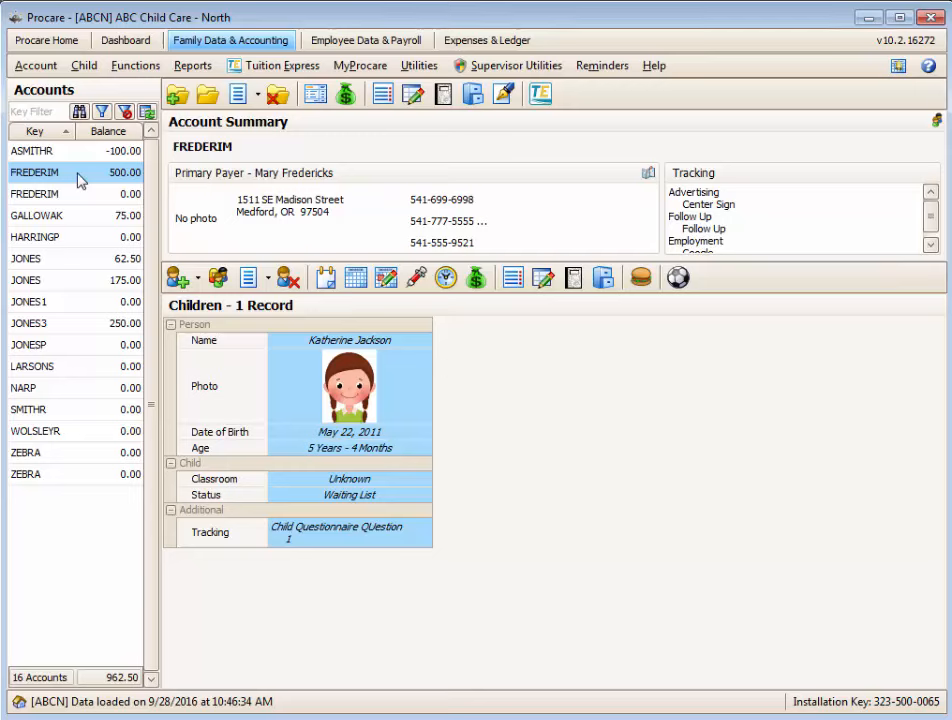
click(80, 197)
Review the primary payer's merged address and phone information from the account with the 500.00 balance, and return to the imported account
click(80, 181)
double_click(374, 221)
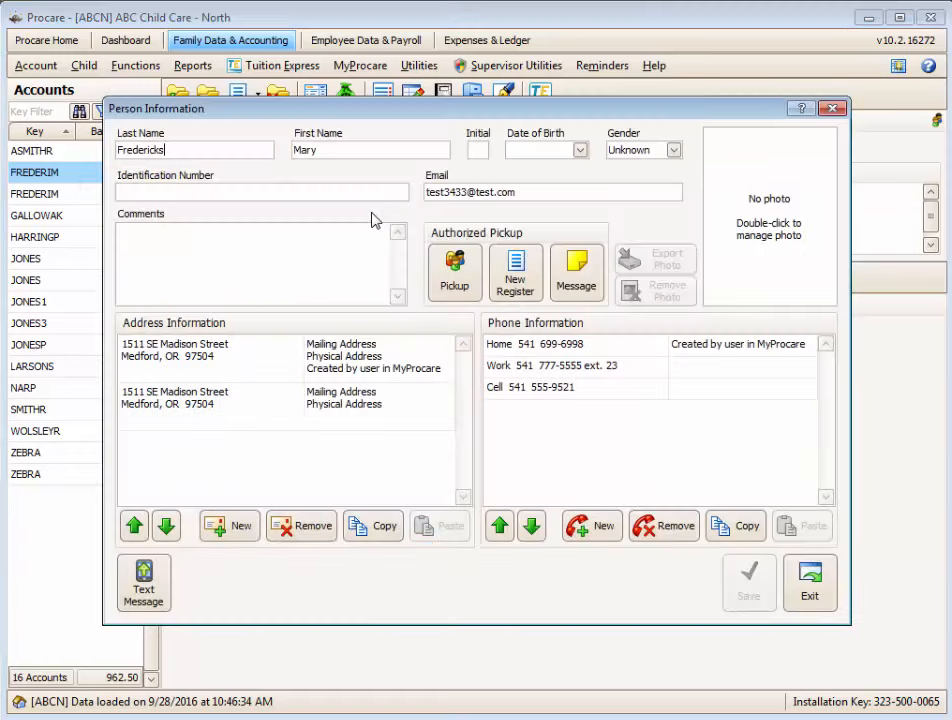
click(493, 347)
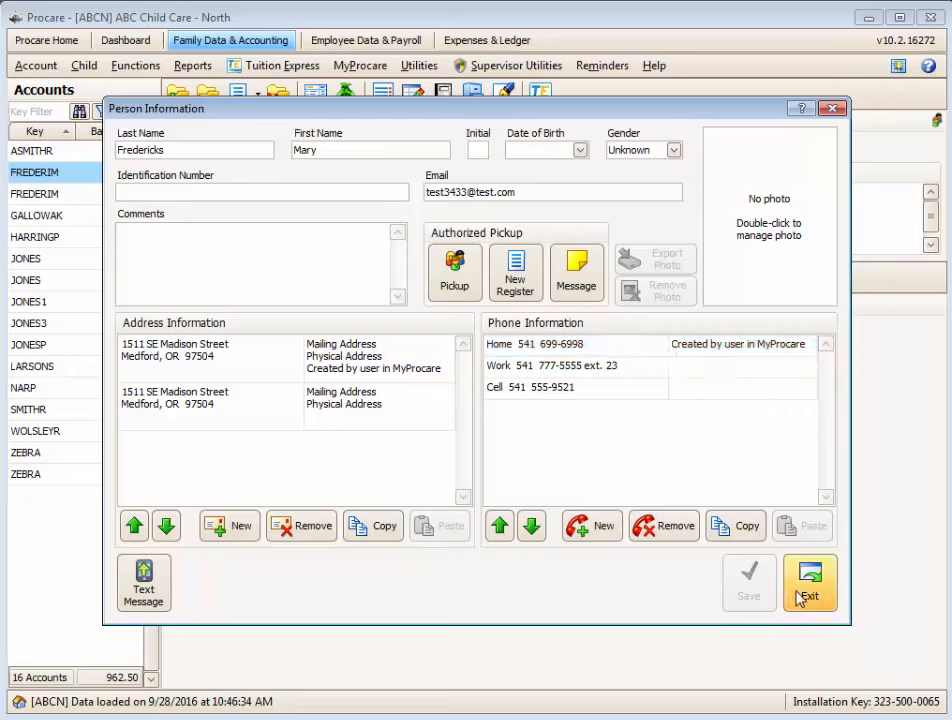
click(806, 597)
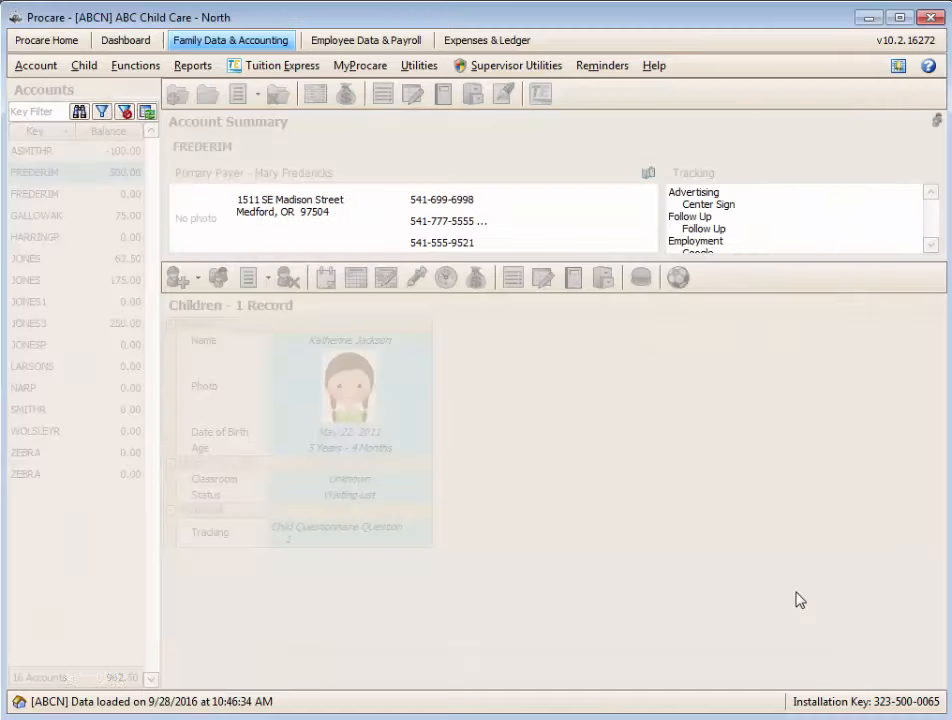
click(48, 196)
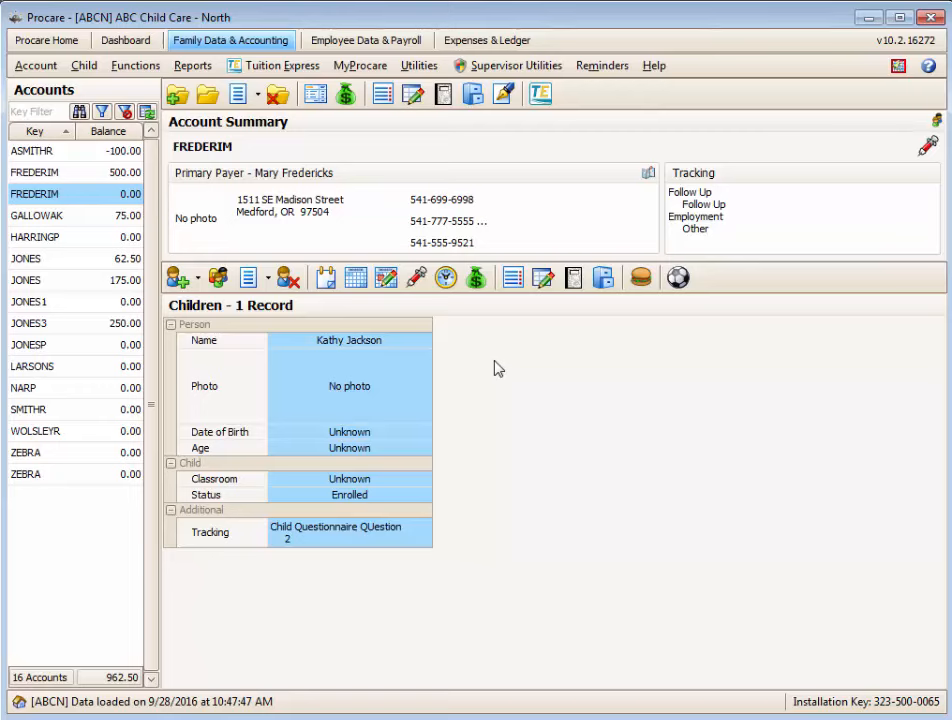
Reopen MyProcare Review & Import with the application submitted on 08/23/2016 selected and Ignore Duplicates left off
click(362, 66)
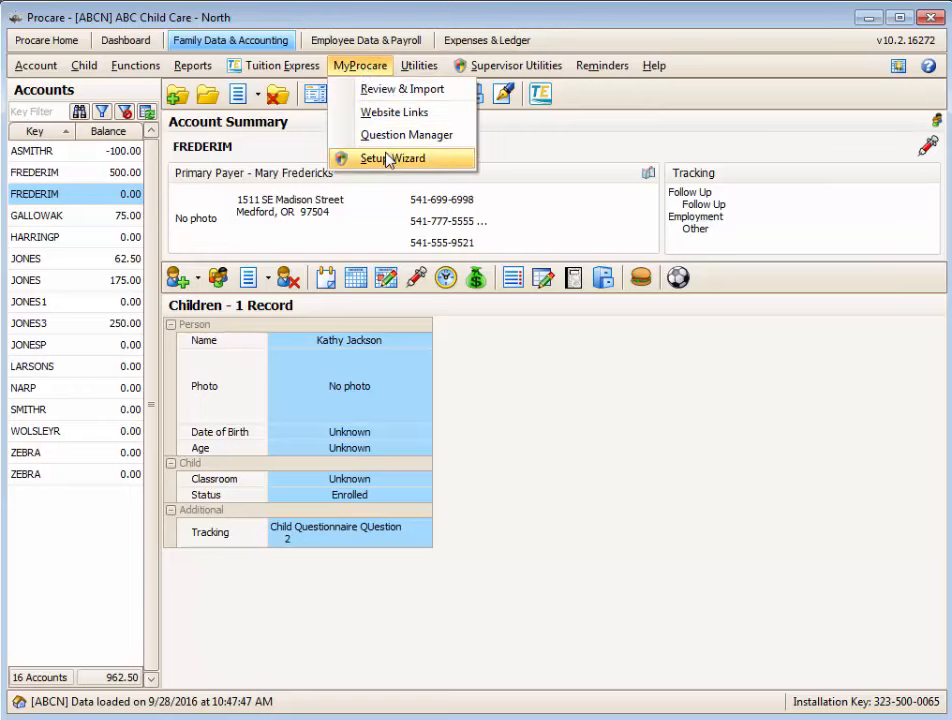
click(378, 89)
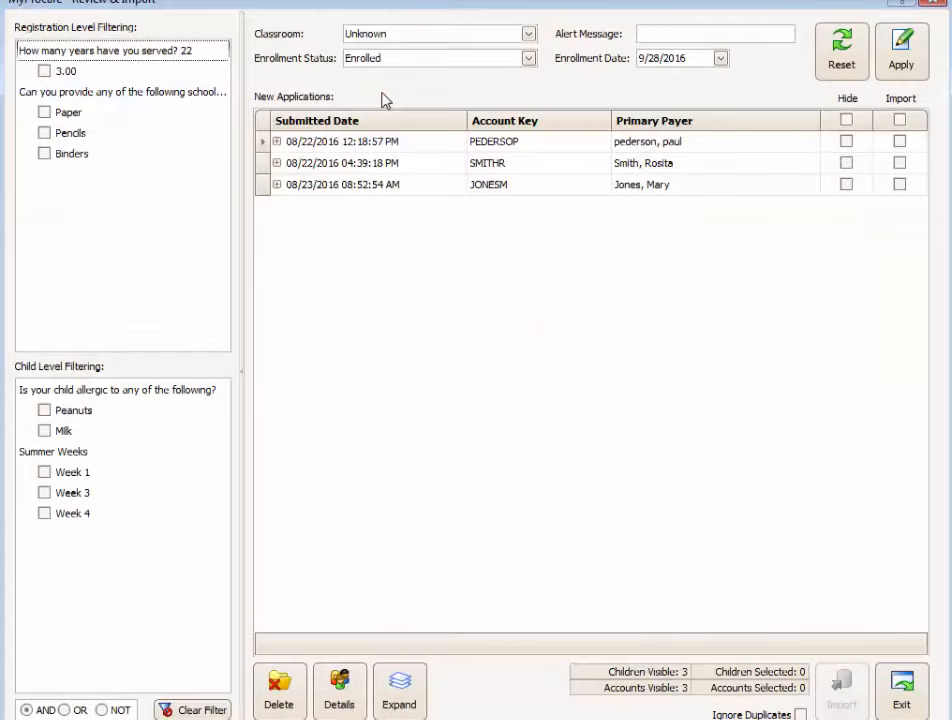
click(434, 188)
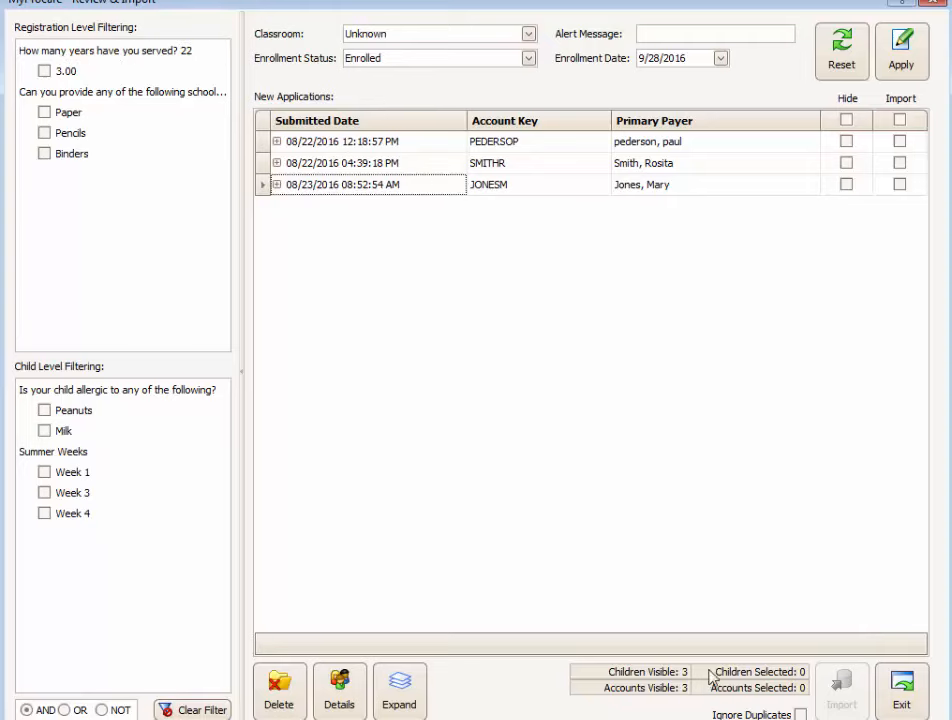
click(800, 714)
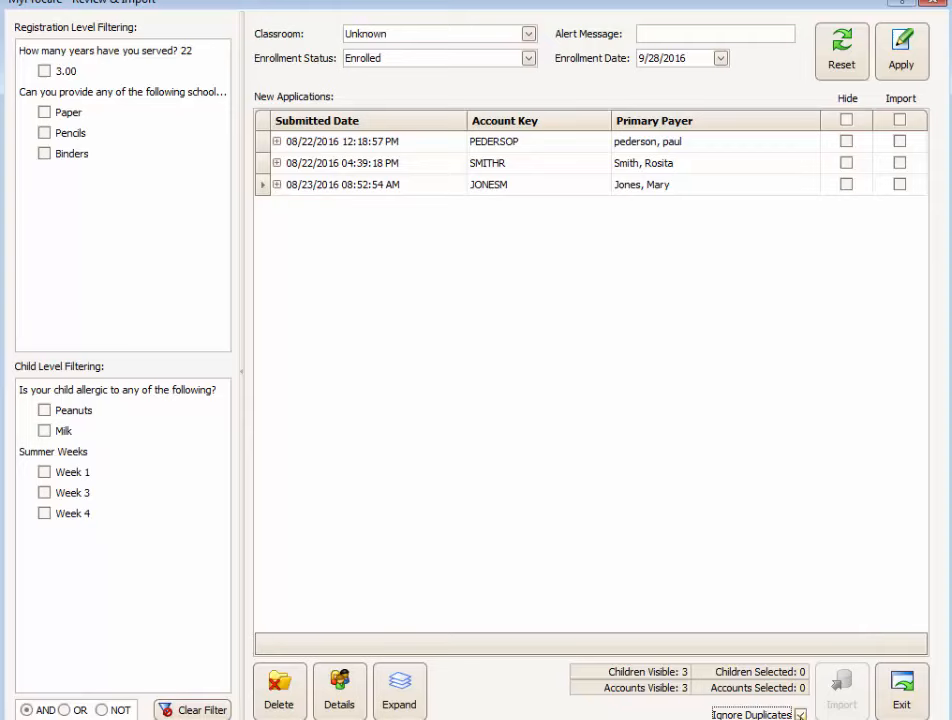
click(800, 714)
click(393, 186)
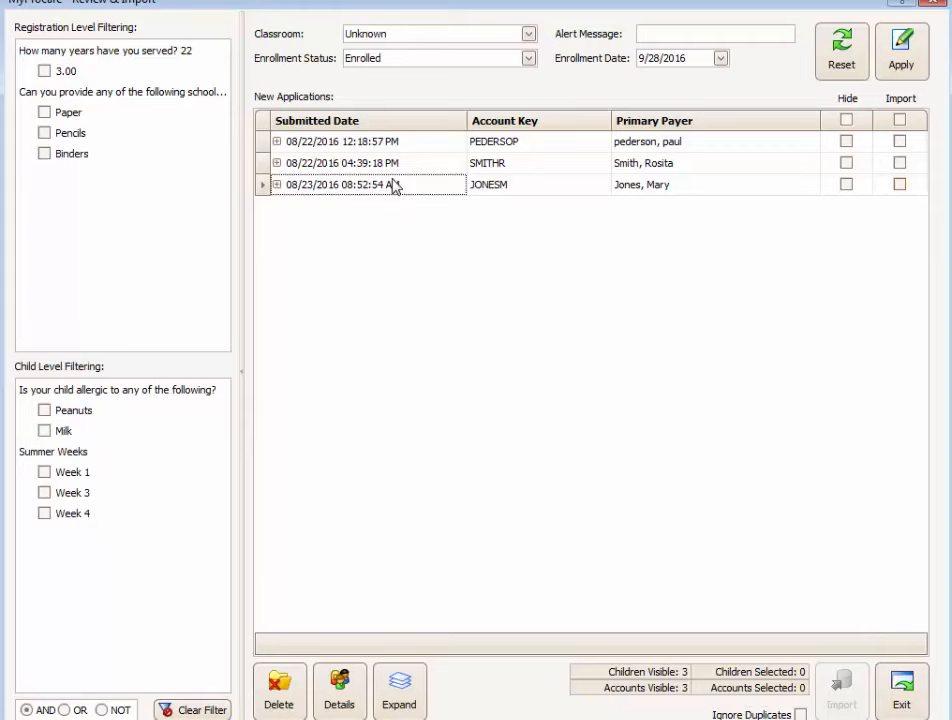
click(280, 688)
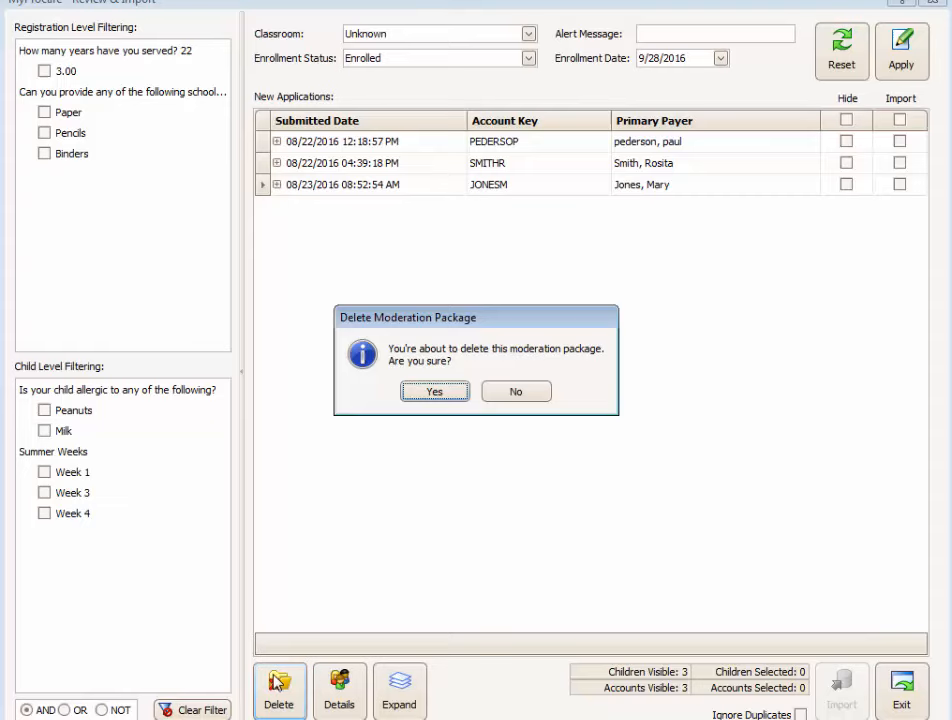
click(503, 395)
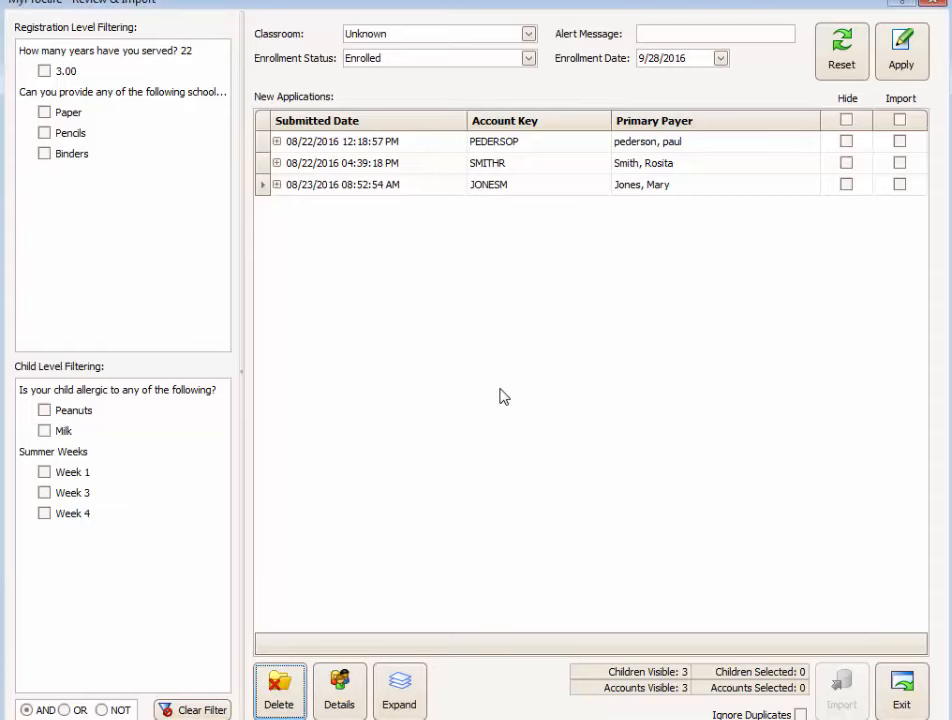